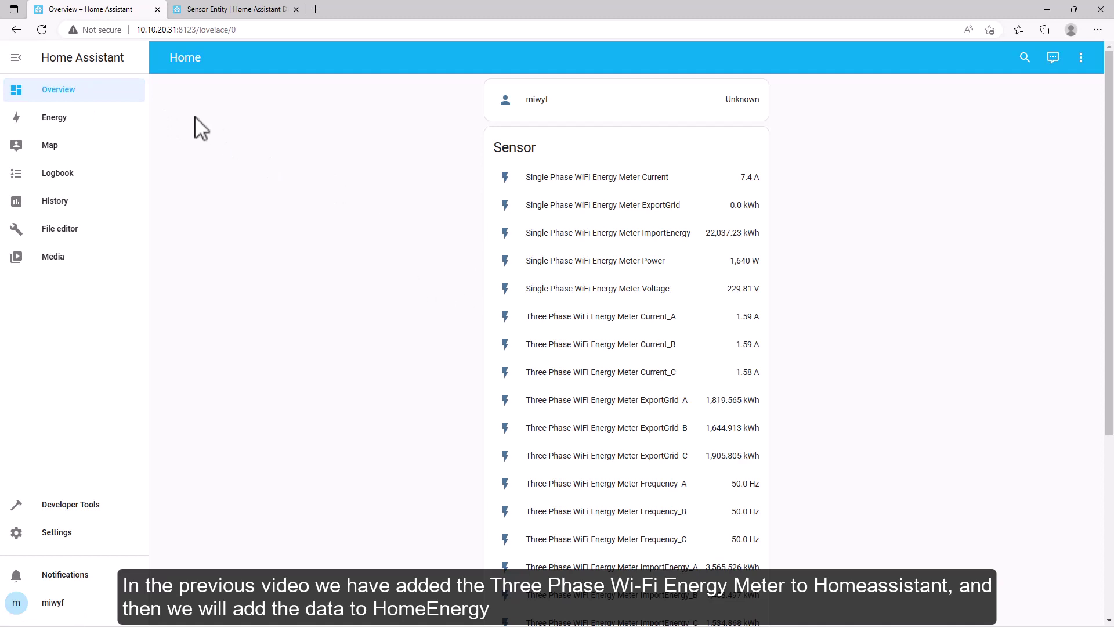
Step: Open Energy from the sidebar to reach the wizard's Electricity grid step
left_click(72, 128)
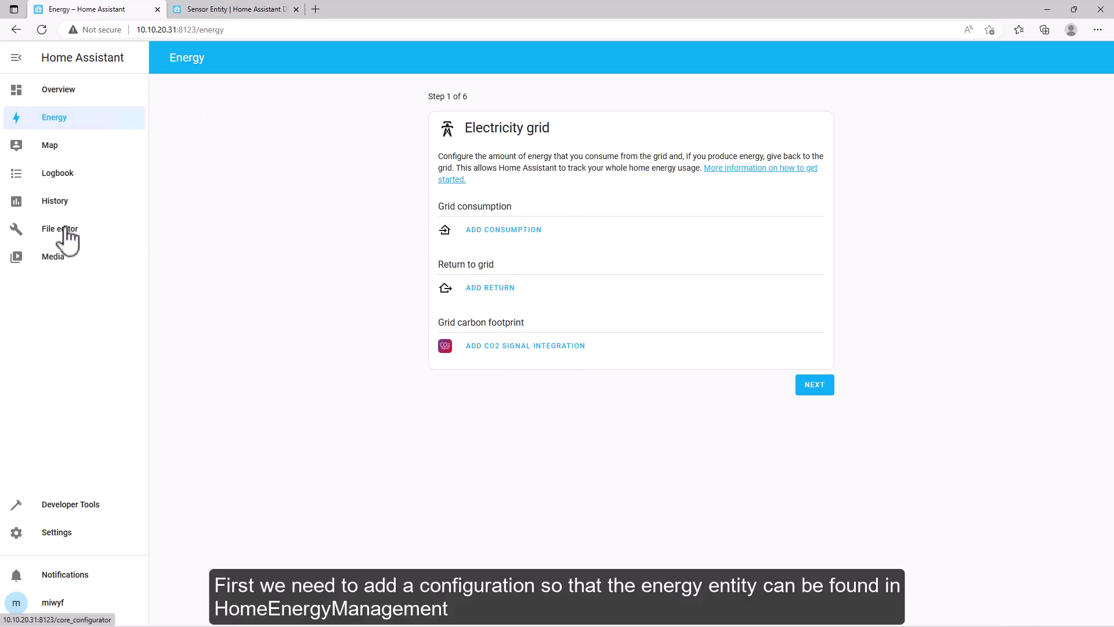
Step: Open configuration.yaml at blank line 16 and consult the Sensor Entity docs on total_increasing
left_click(68, 231)
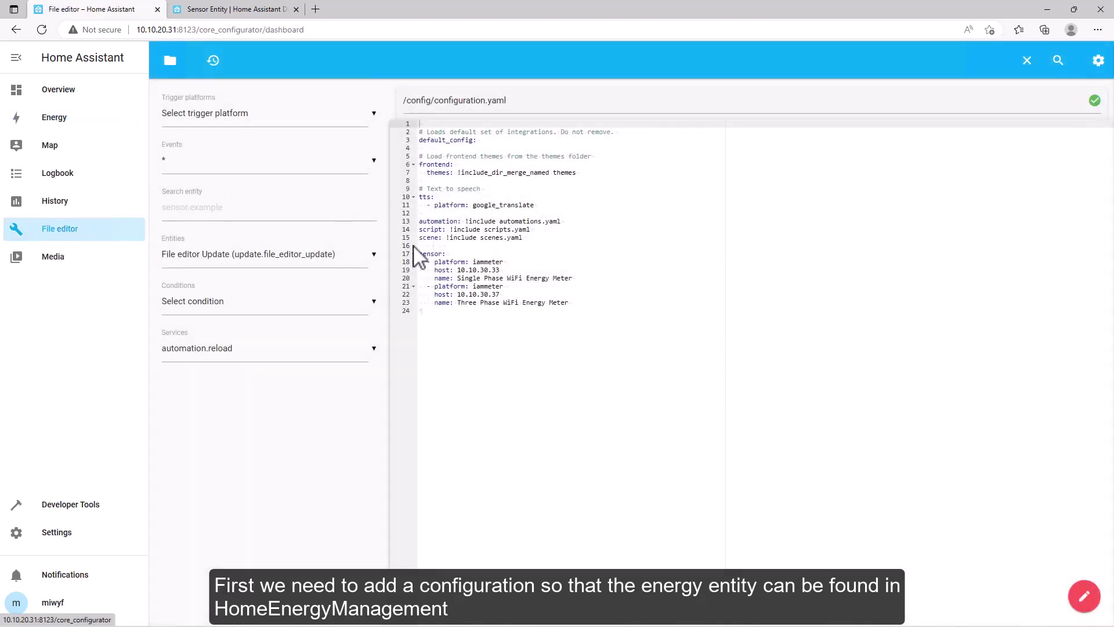
left_click(427, 244)
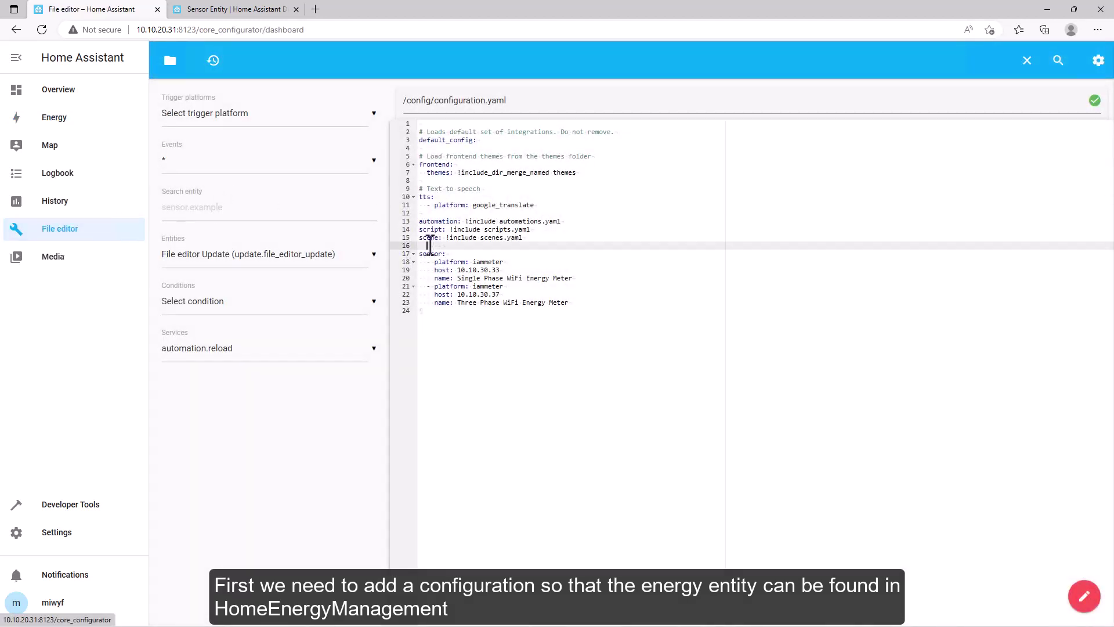
left_click(230, 9)
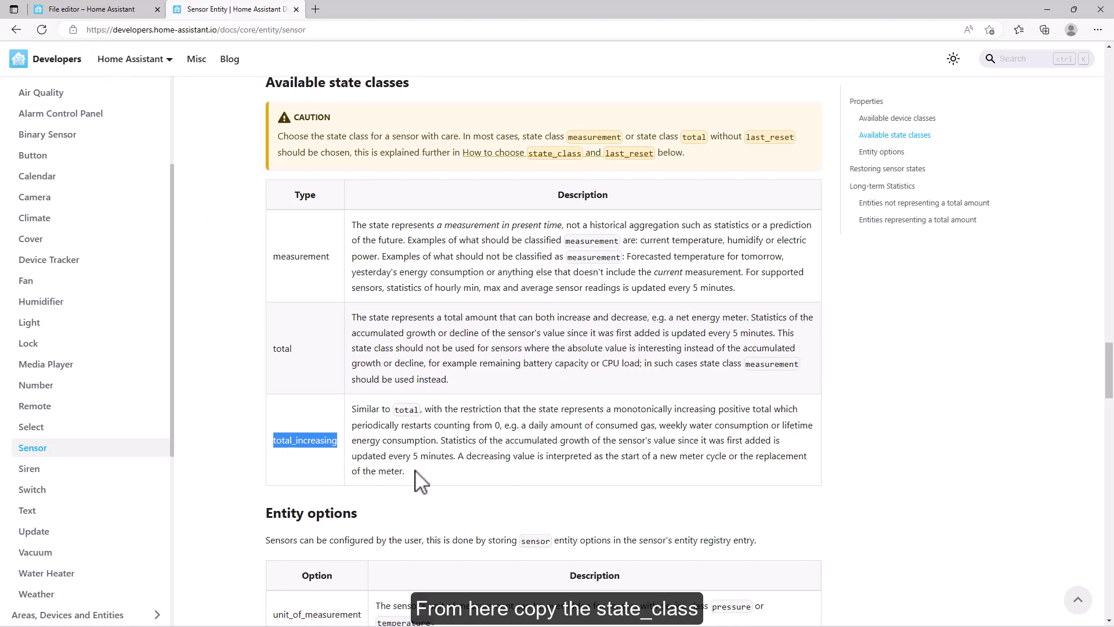
Step: Paste the customize_glob block for import/export energy sensors into configuration.yaml and save
left_click(91, 9)
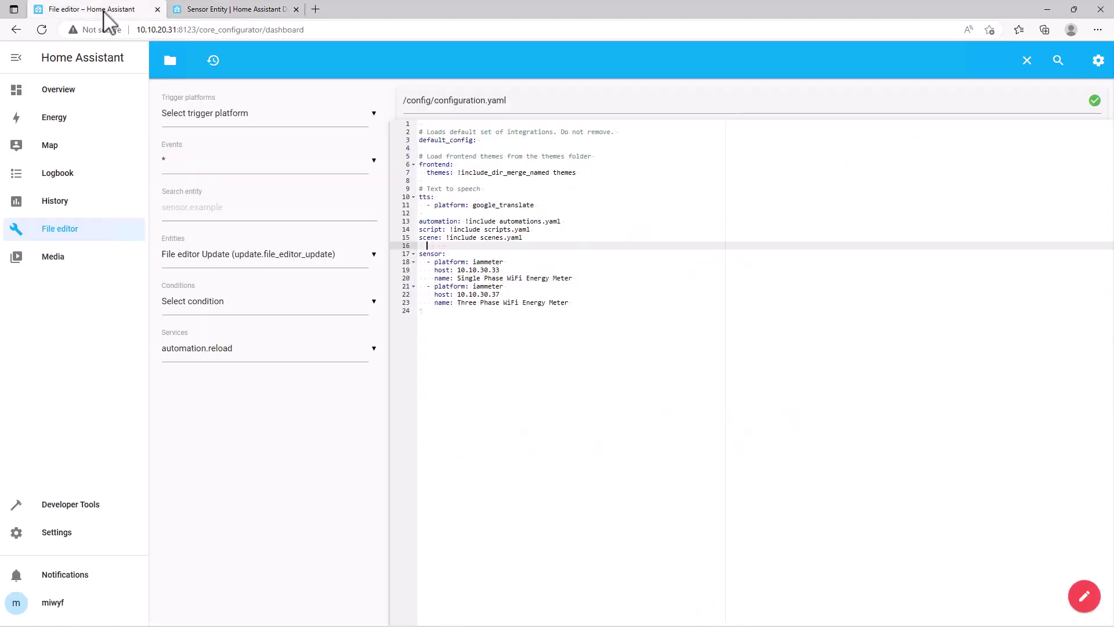
left_click_drag(440, 245, 418, 245)
key("Return")
type("homeassistant:   customize_glob:     sensor.*_importenergy*:       last_reset: '1970-01-01T00:00:00+00:00'       device_class: energy       state_class: total_increasing     sensor.*_exportgrid*:       last_reset: '1970-01-01T00:00:00+00:00'       device_class: energy       state_class: total_increasing")
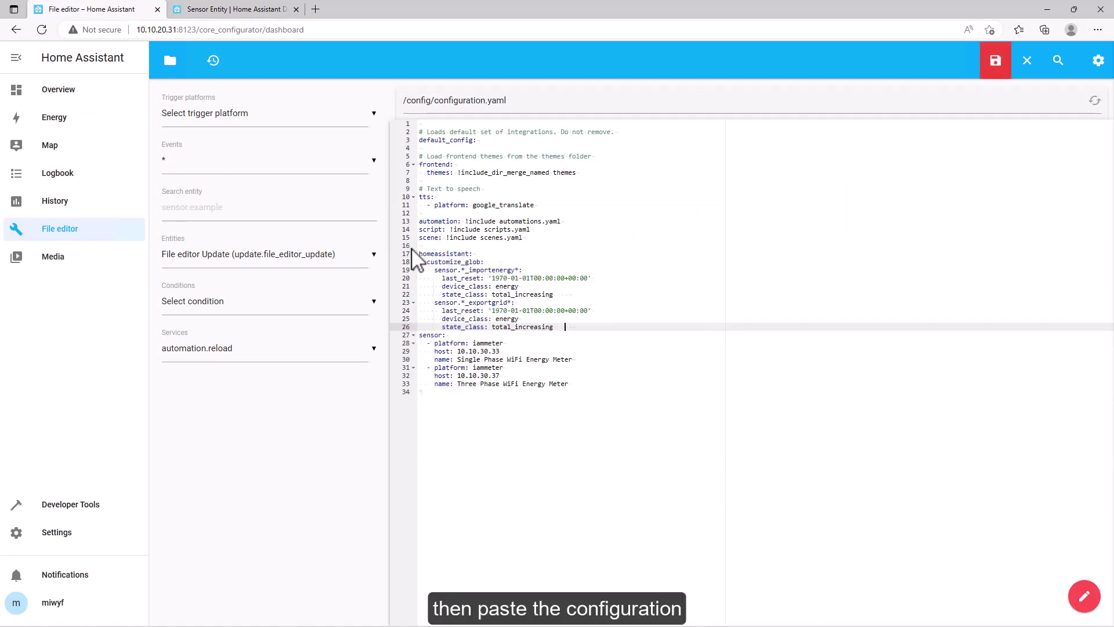
key("Return")
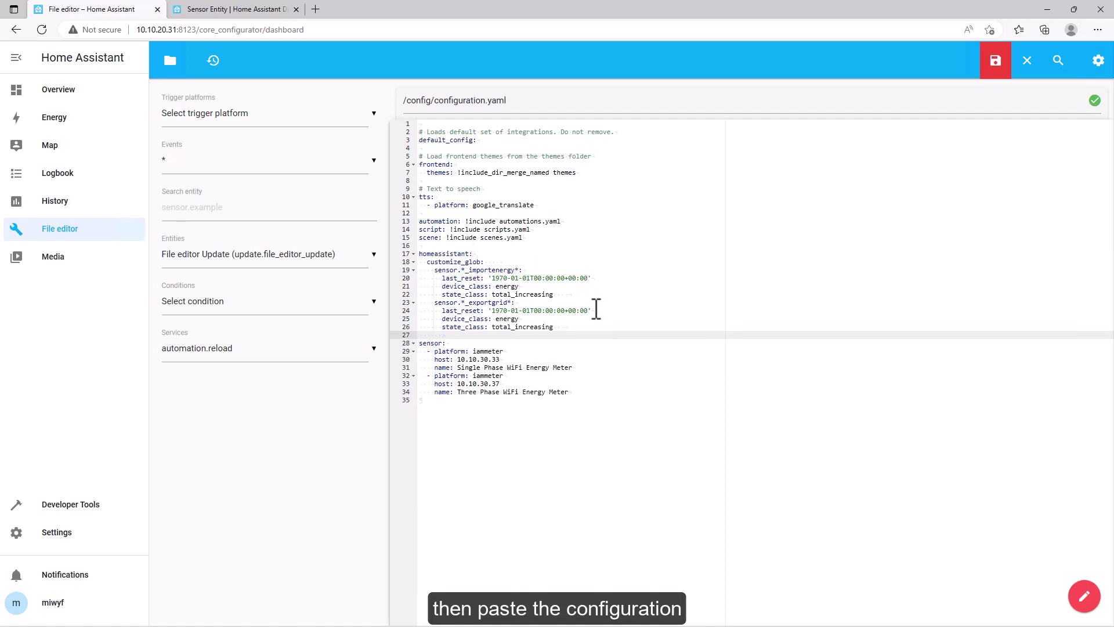
left_click(558, 294)
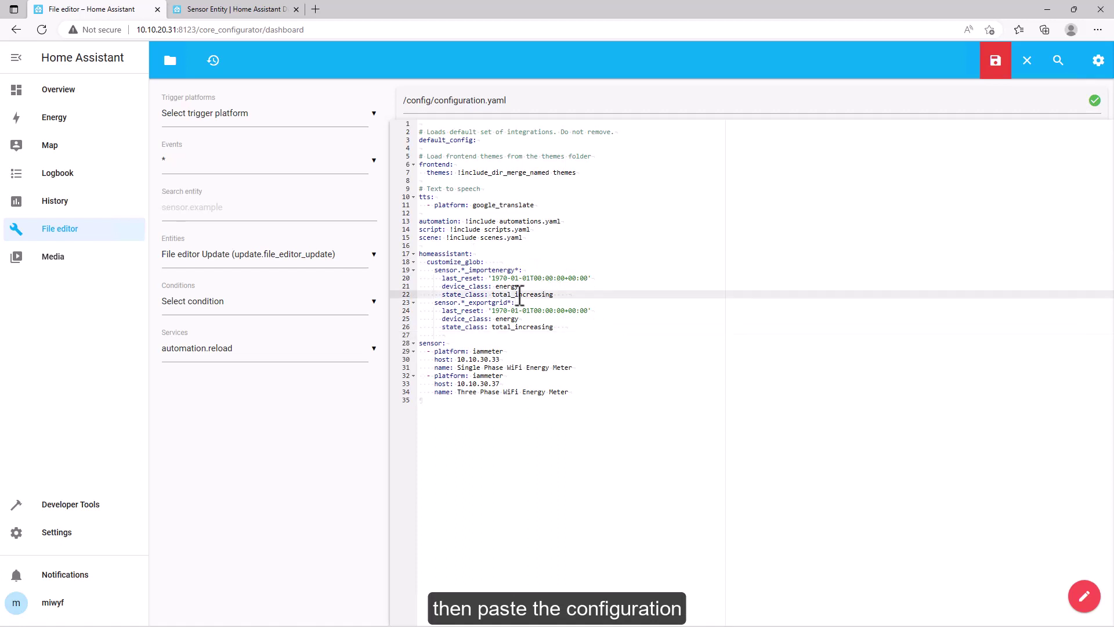
double_click(522, 295)
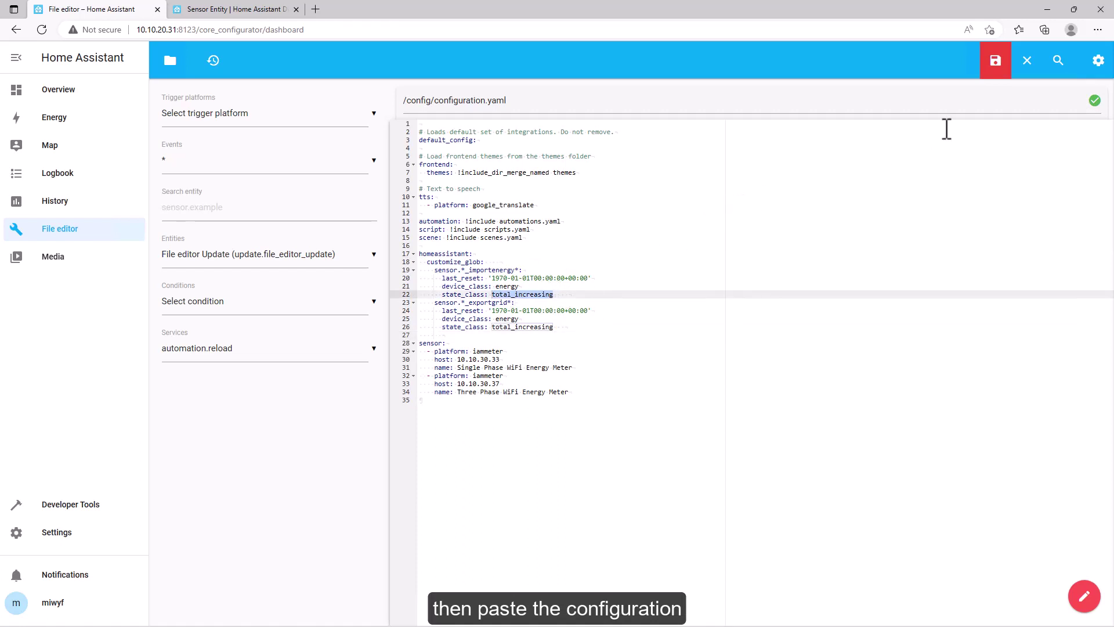
left_click(995, 61)
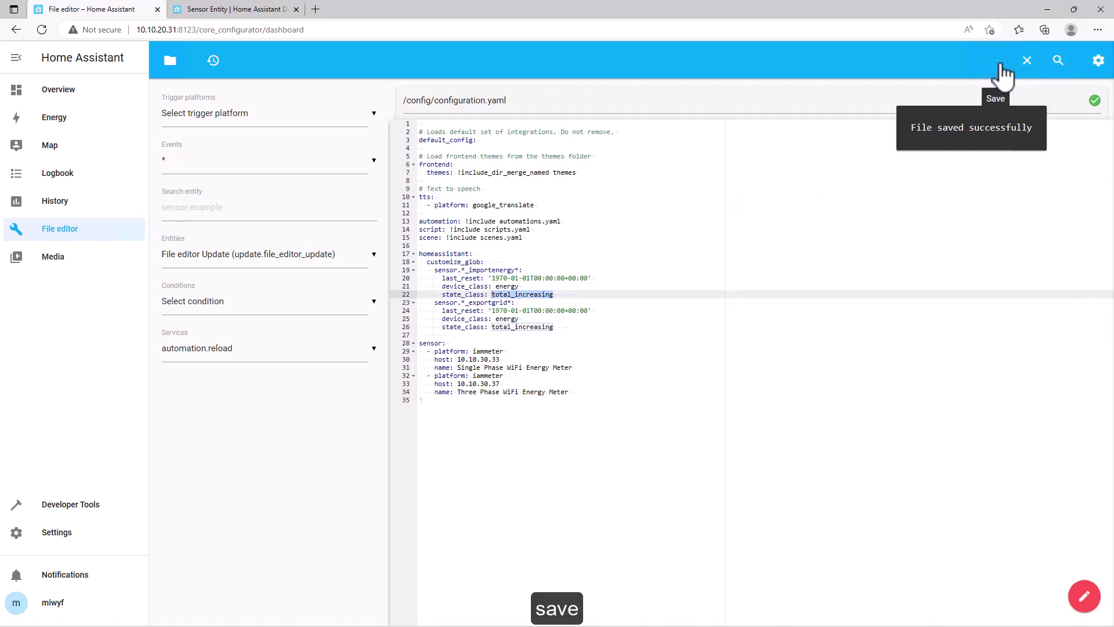
Step: Run Check Configuration in Developer Tools > YAML, then confirm a Home Assistant restart
left_click(71, 505)
left_click(385, 253)
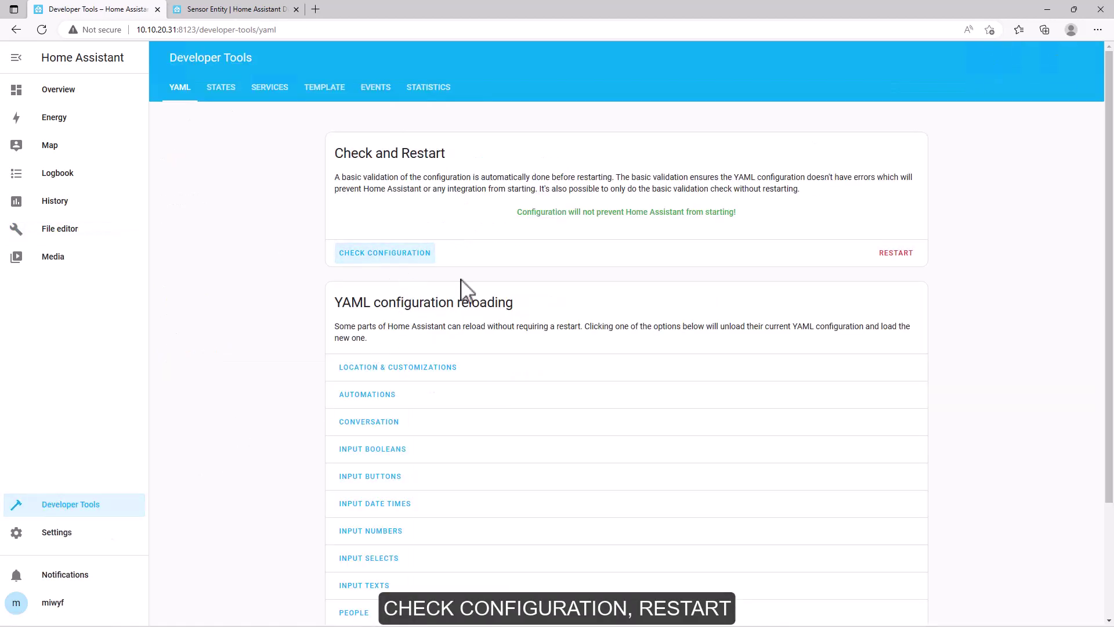
left_click(895, 252)
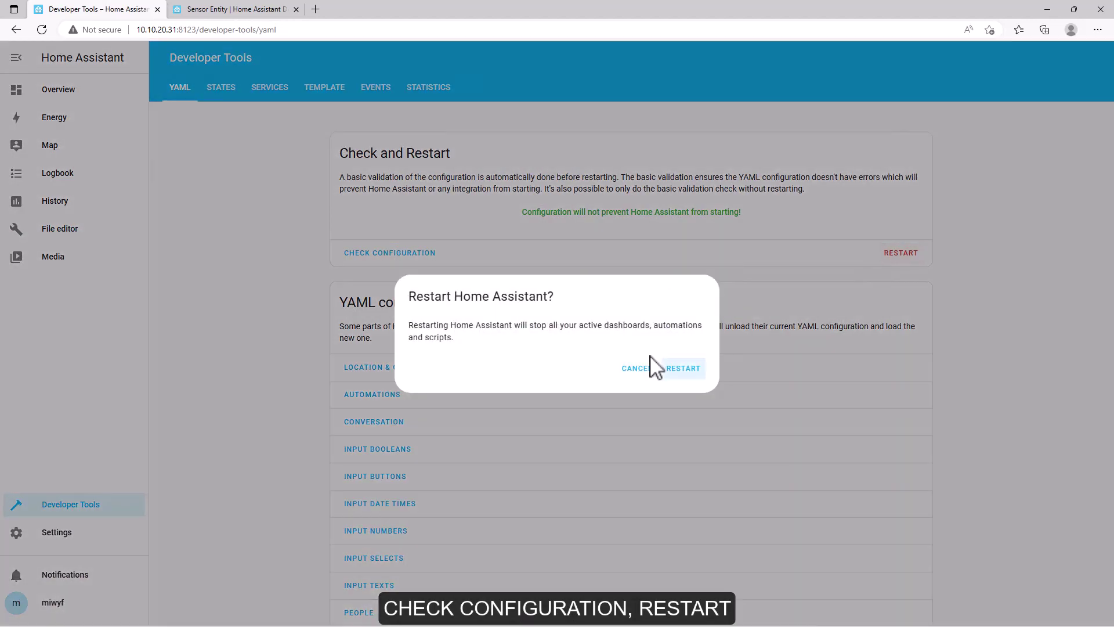
left_click(683, 367)
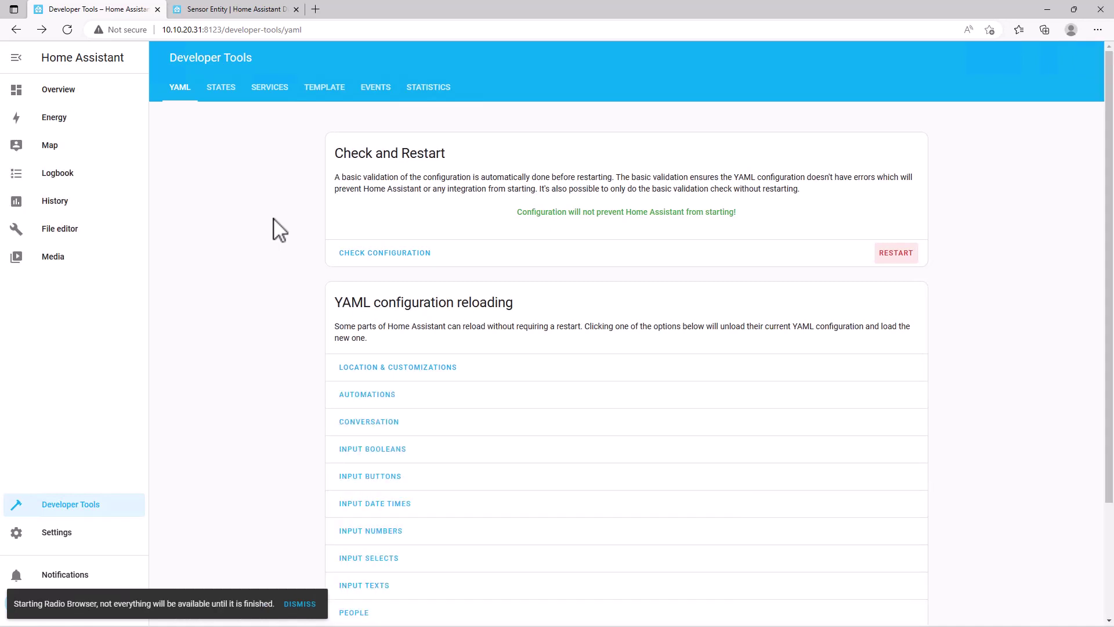
Step: Add Three Phase WiFi Energy Meter ImportEnergy_A as grid consumption at a static 0.6 EUR/kWh
left_click(62, 118)
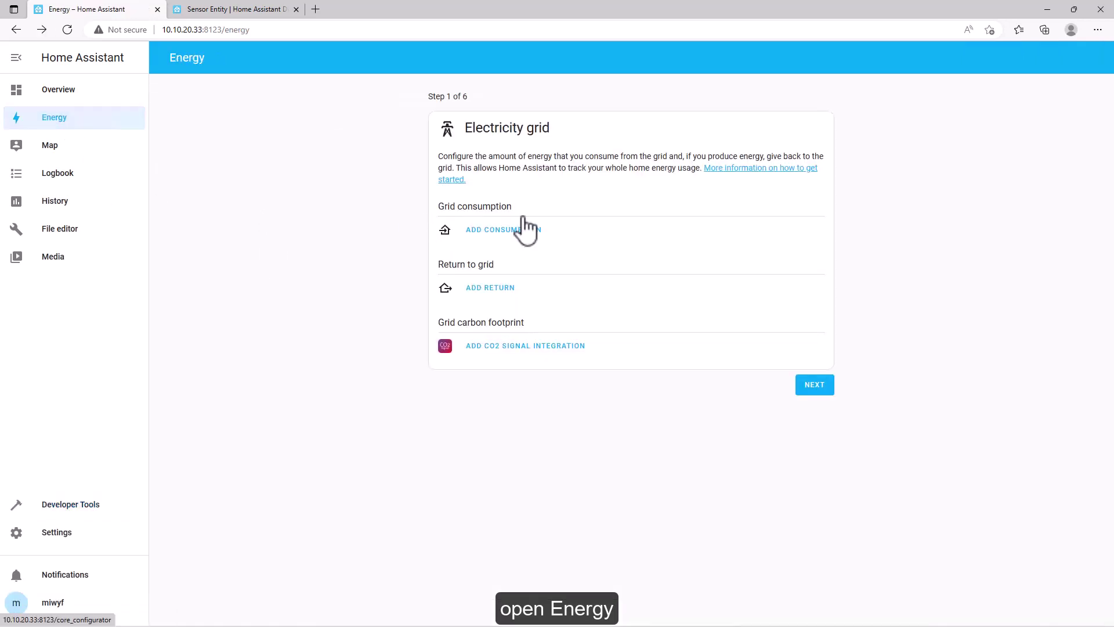
left_click(537, 234)
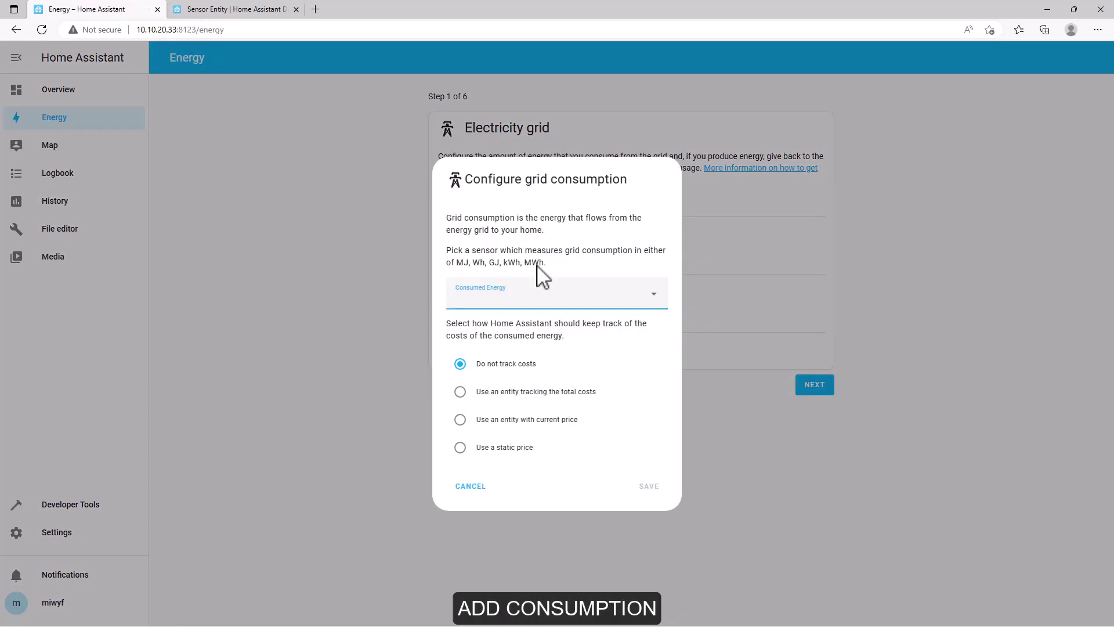
left_click(557, 296)
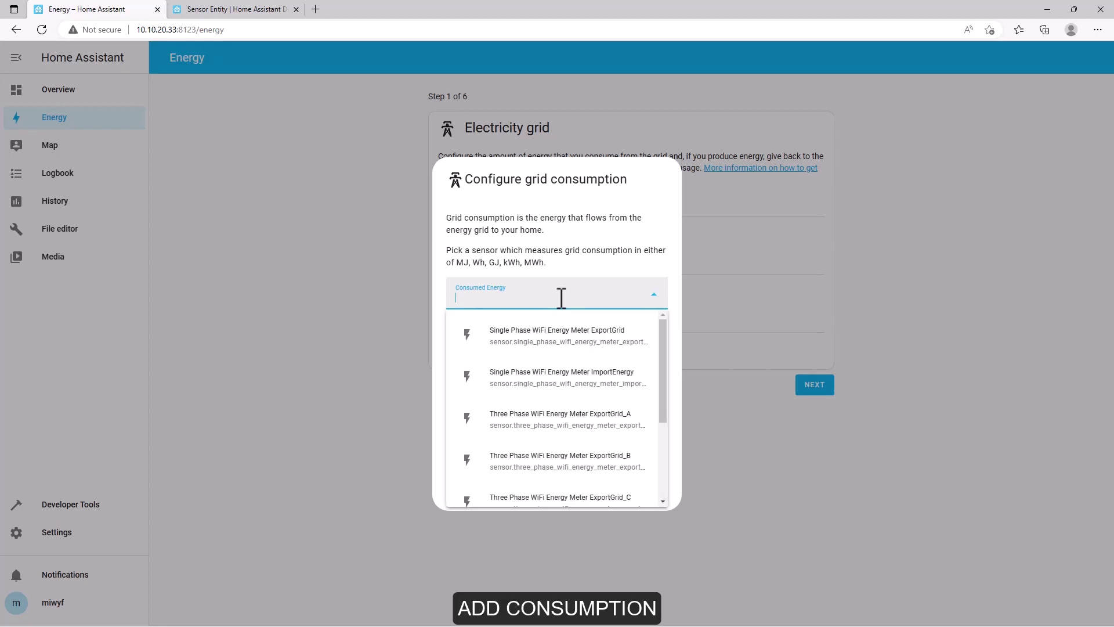
scroll(566, 409, "down", 1)
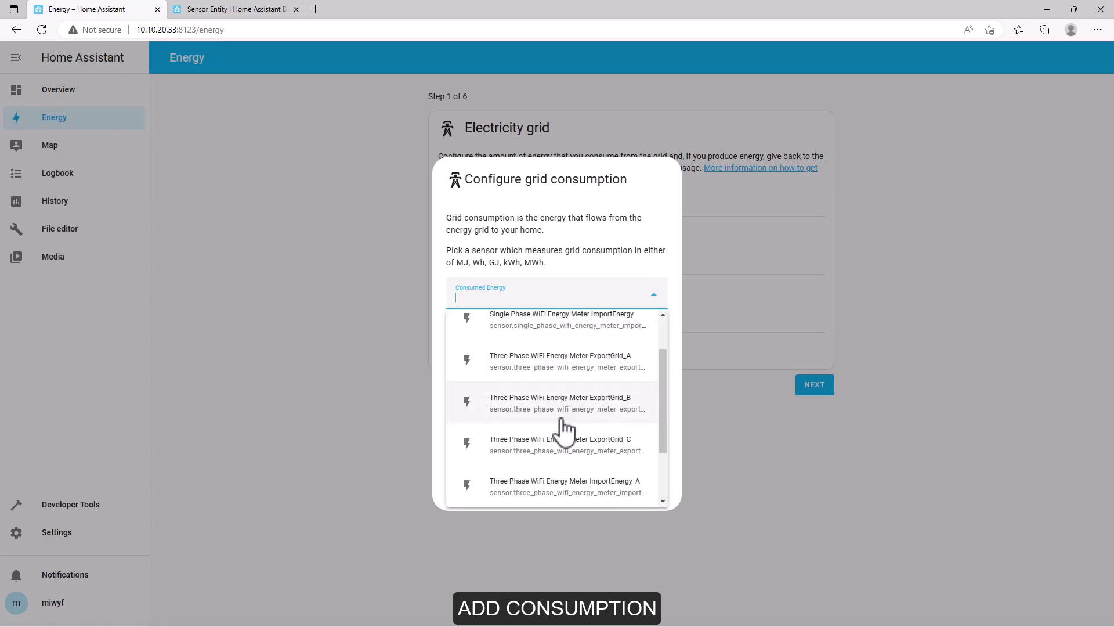
scroll(567, 426, "down", 2)
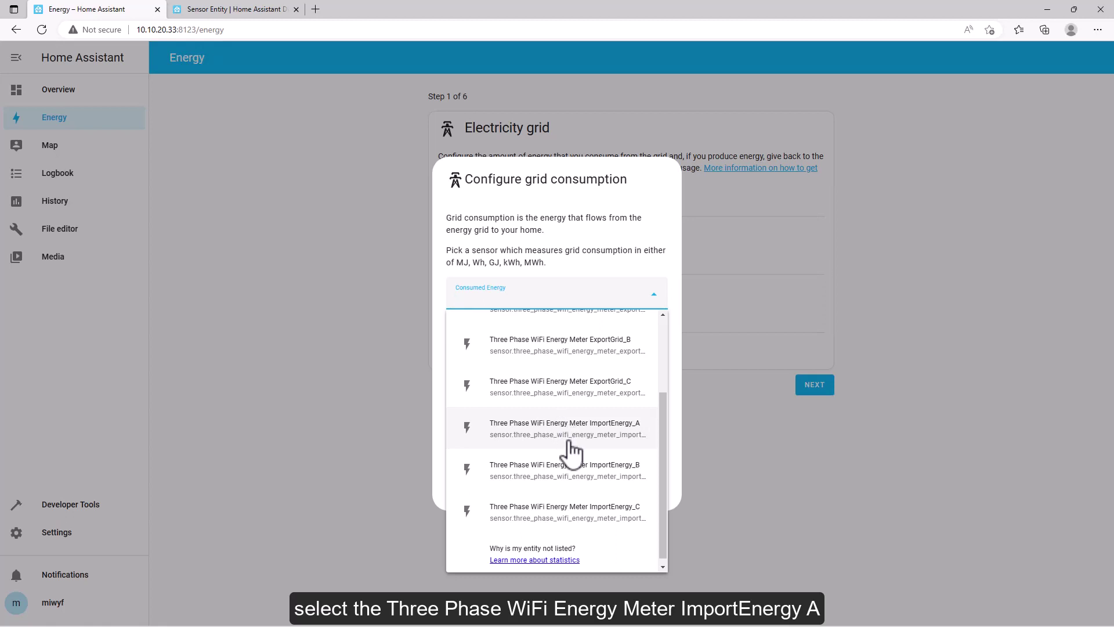
left_click(572, 439)
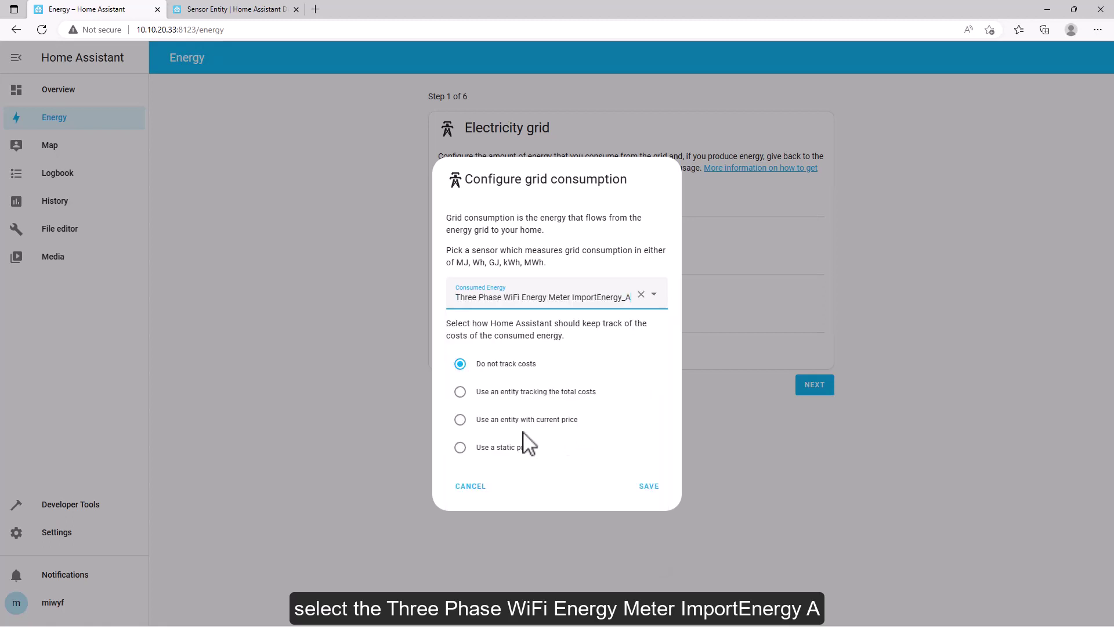
left_click(505, 446)
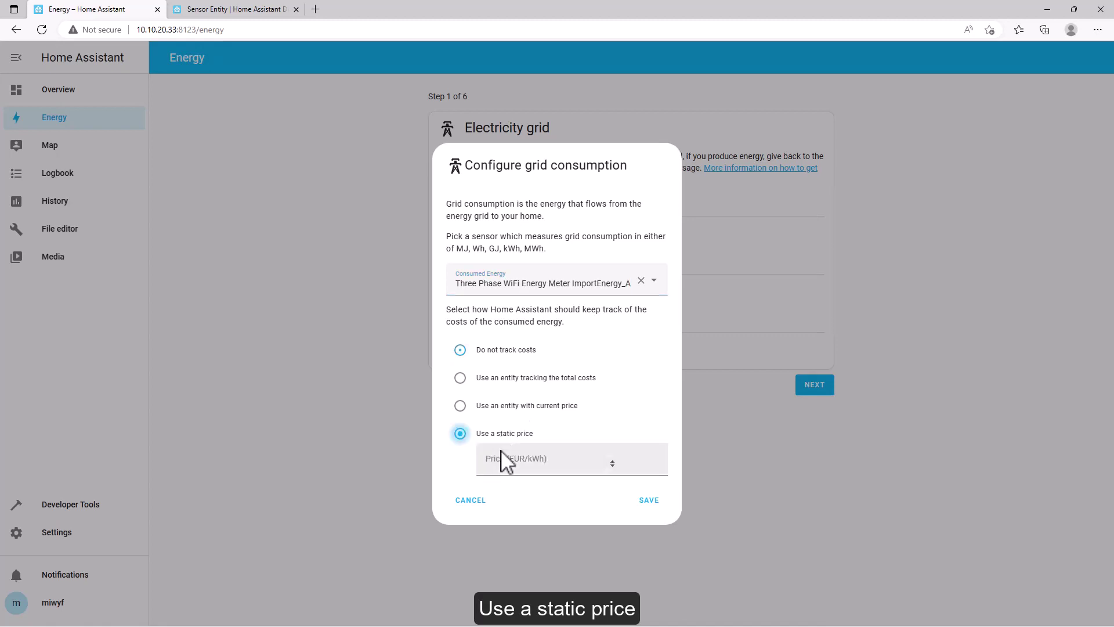
left_click(513, 463)
left_click(649, 500)
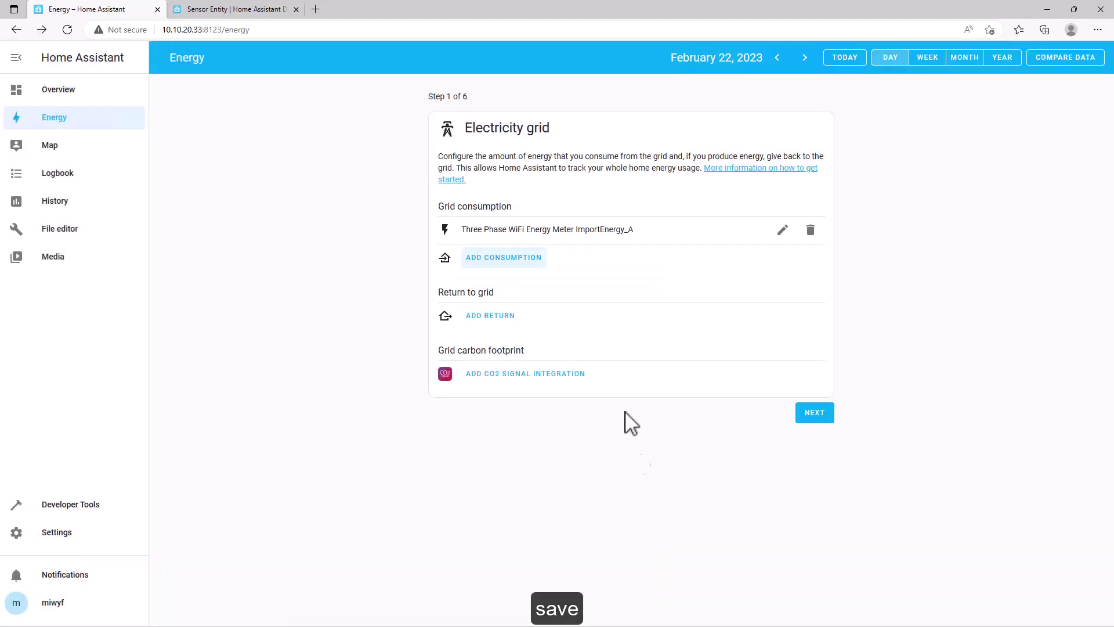
Step: Save Three Phase WiFi Energy Meter ExportGrid_A as return to grid at a static 0.3 EUR/kWh
left_click(491, 315)
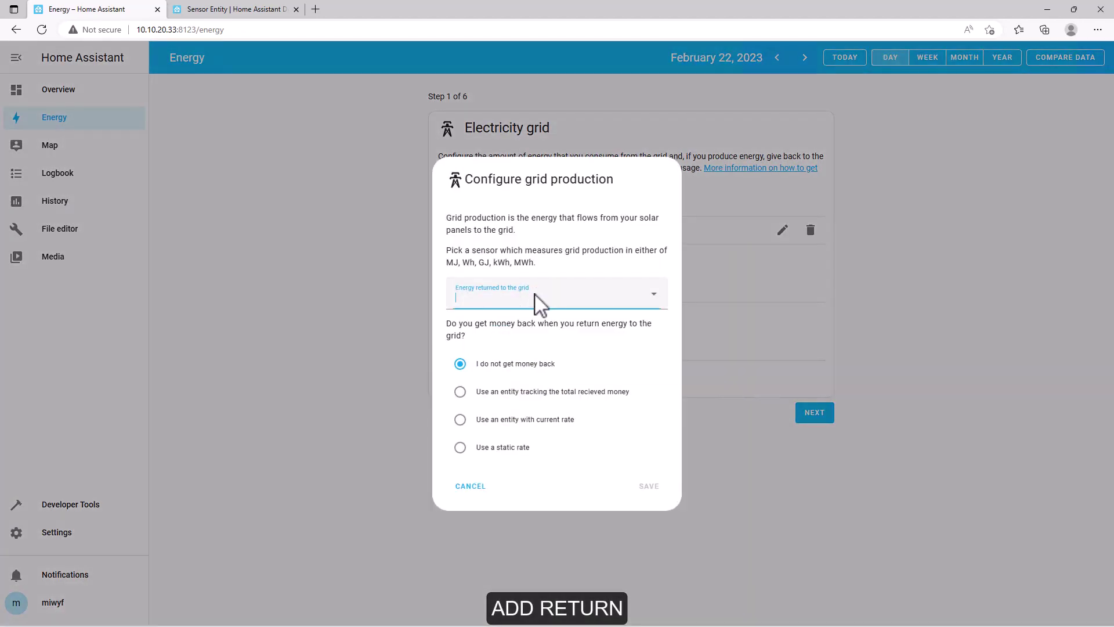
left_click(544, 298)
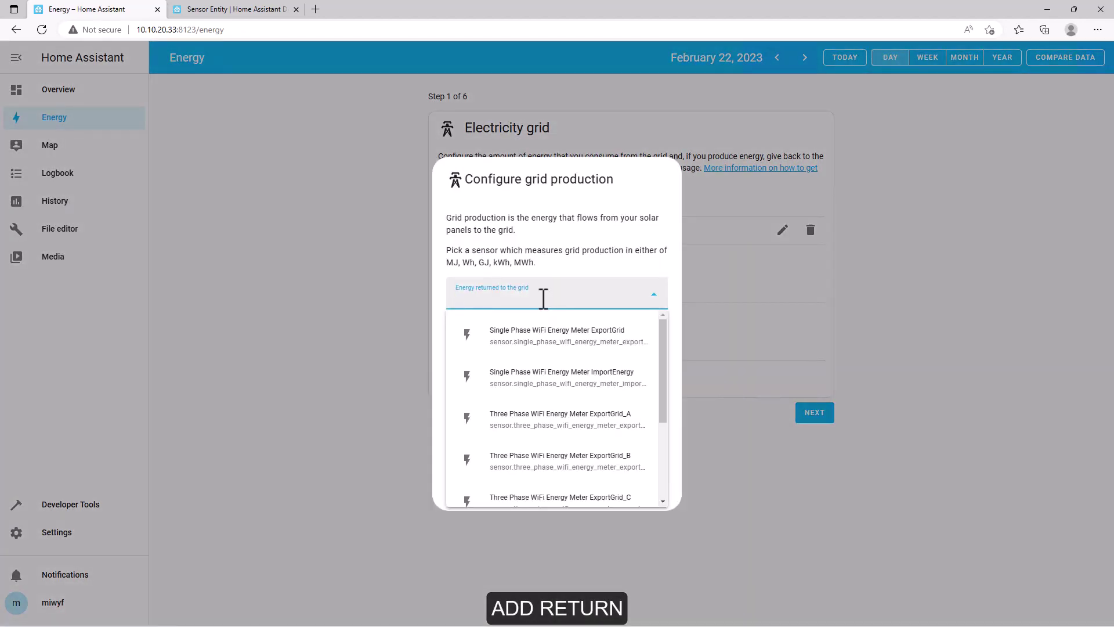
left_click(546, 419)
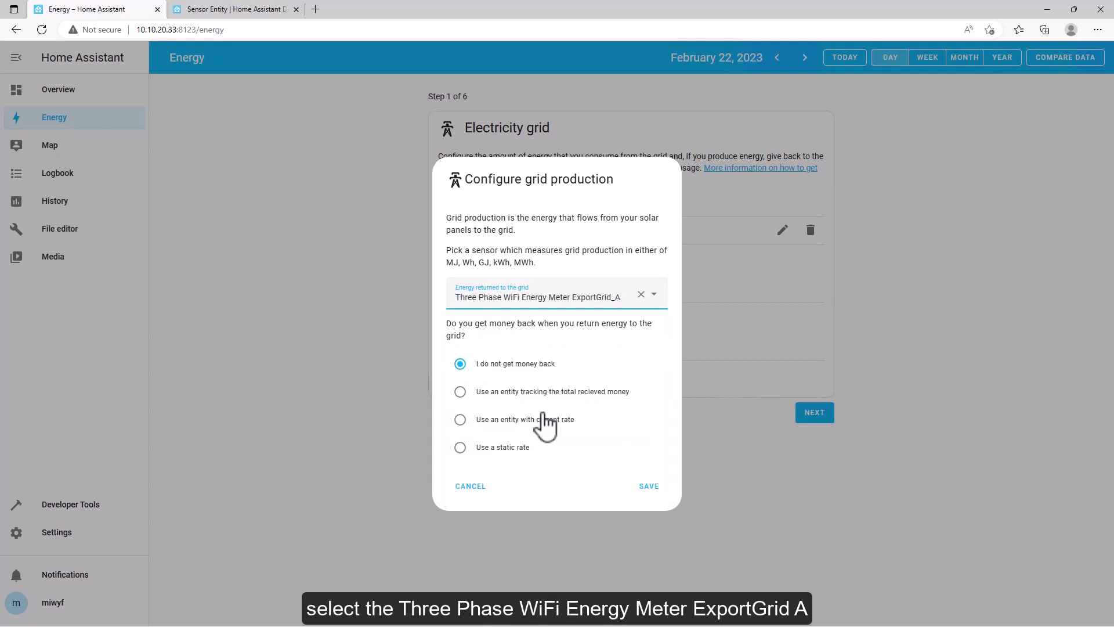
left_click(503, 447)
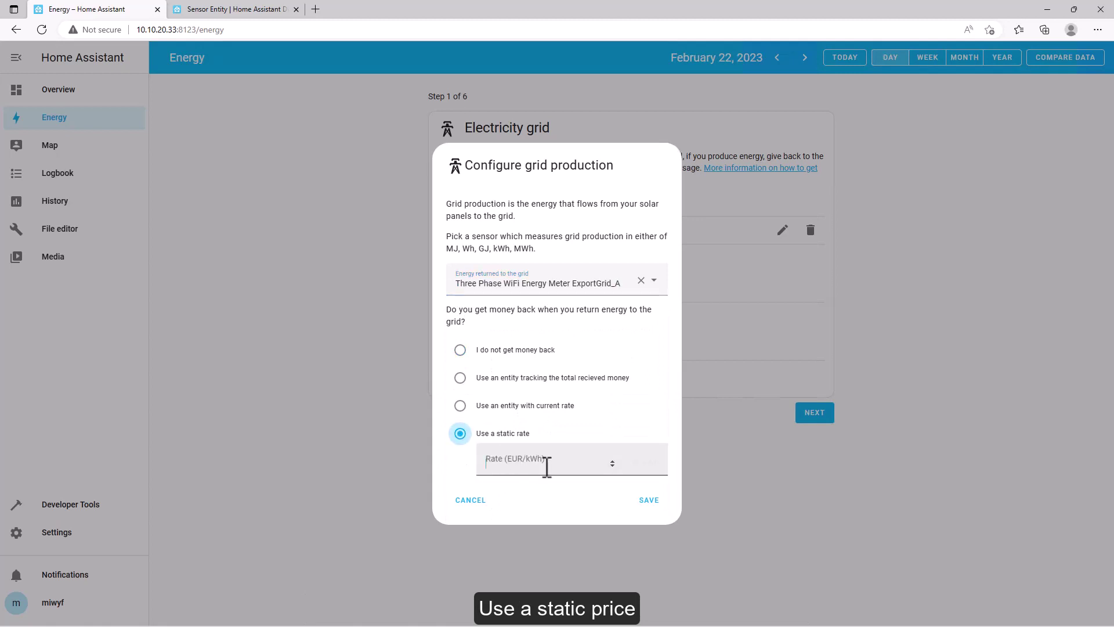
left_click(547, 465)
type("0.3")
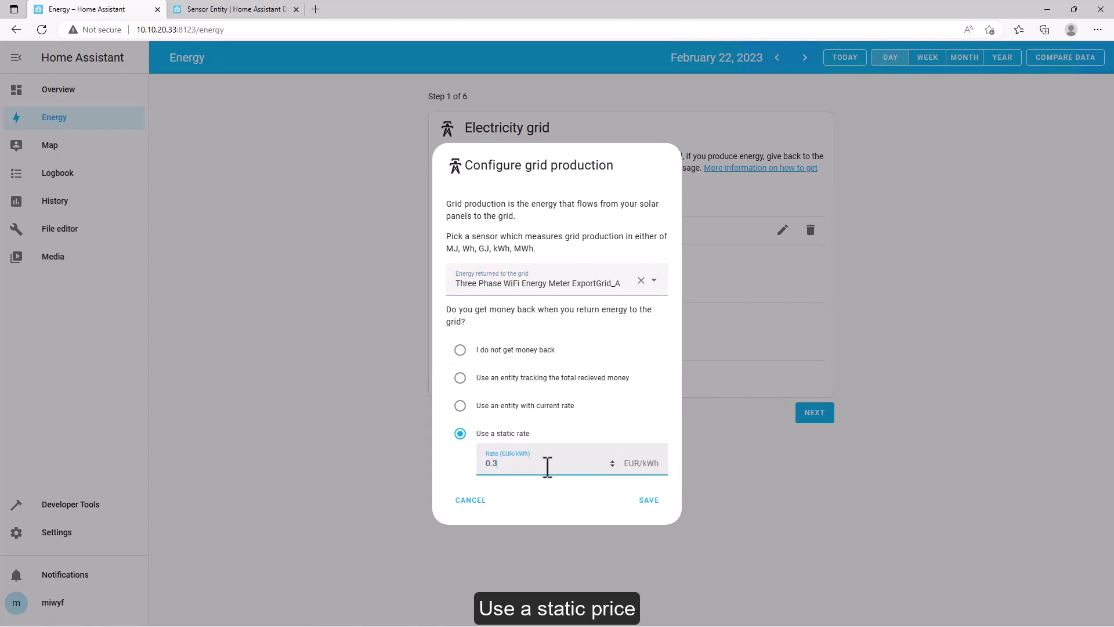
left_click(648, 499)
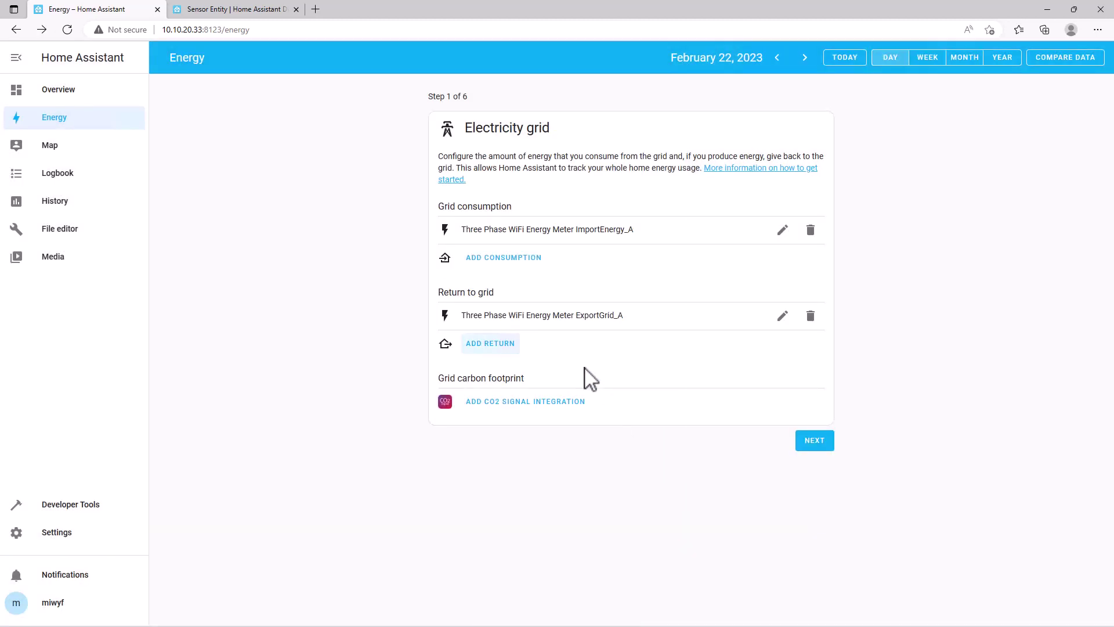
Step: On the Solar Panels step, save ImportEnergy_B as solar production with Forecast Production enabled
left_click(814, 439)
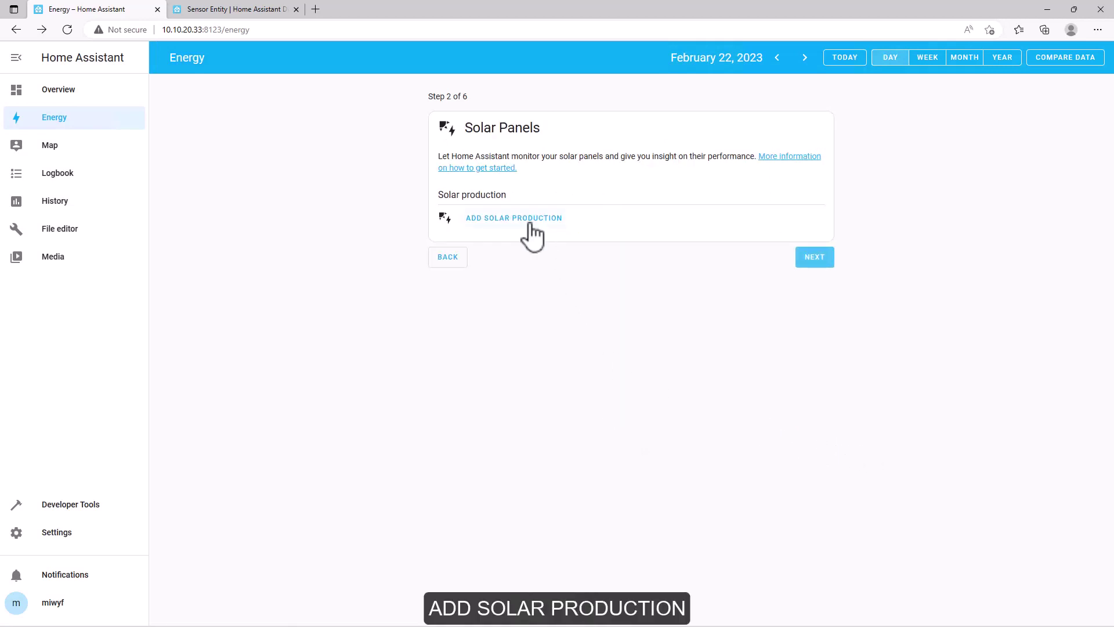
left_click(533, 222)
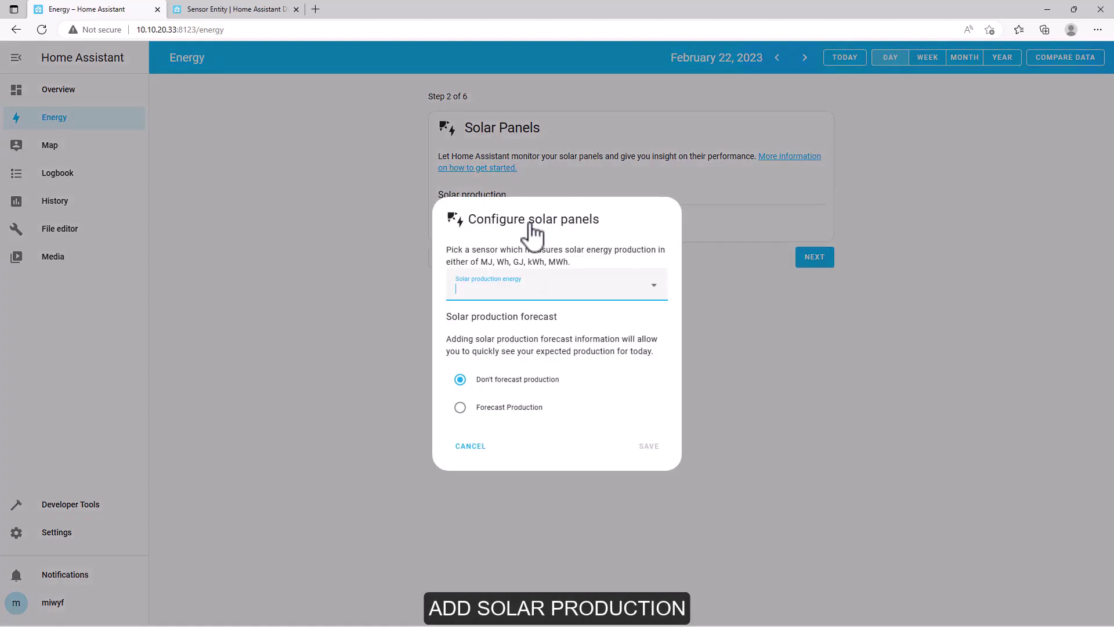
left_click(554, 294)
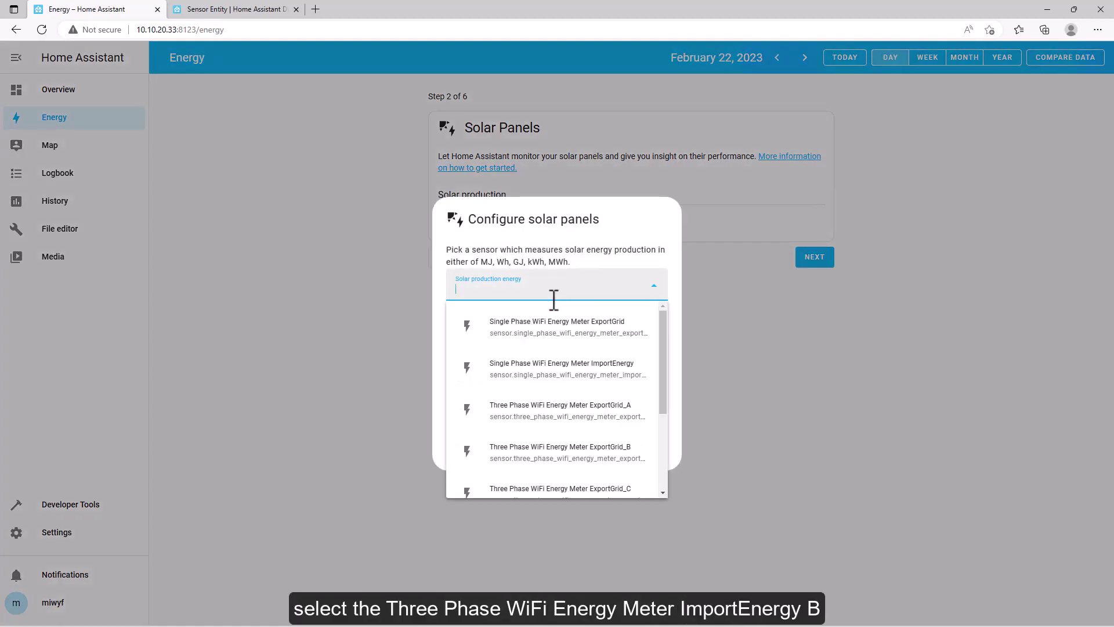
scroll(575, 435, "down", 3)
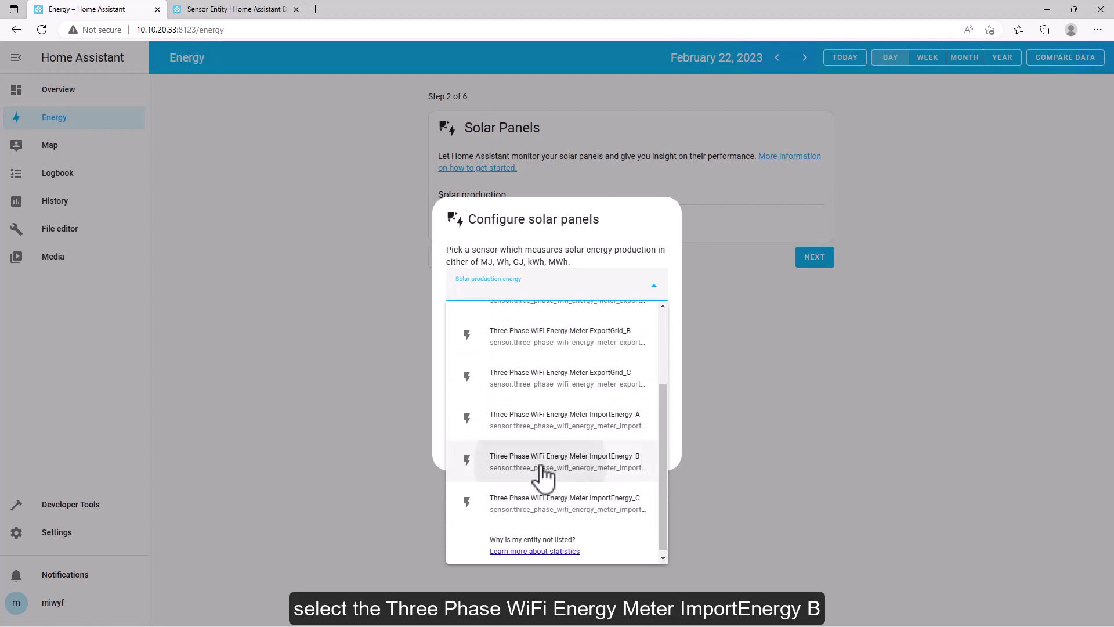
left_click(544, 461)
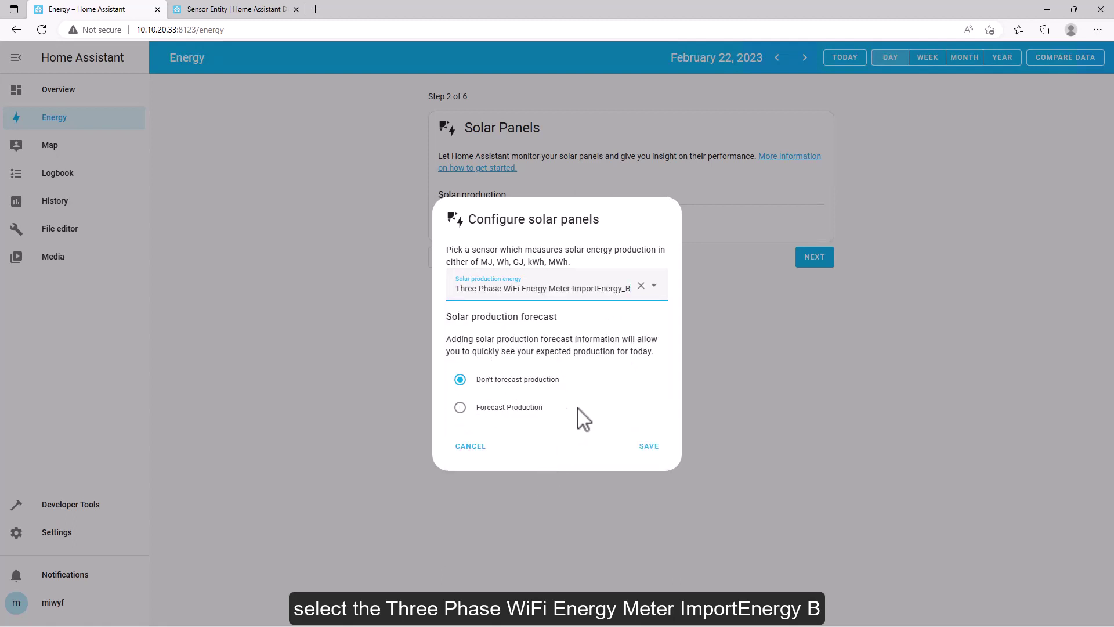
left_click(540, 409)
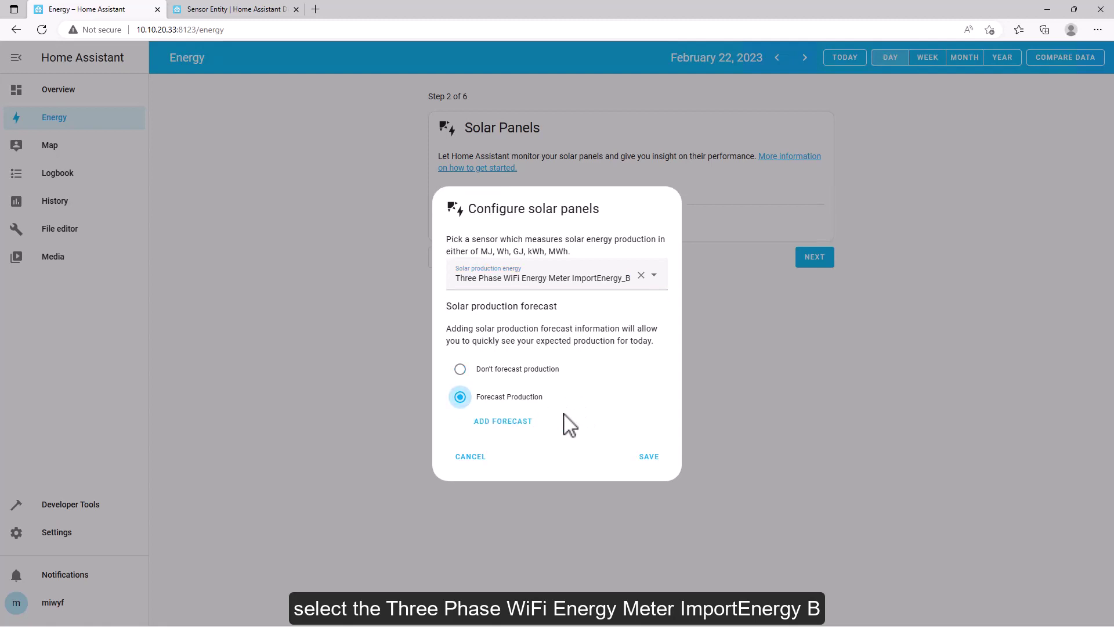
left_click(650, 456)
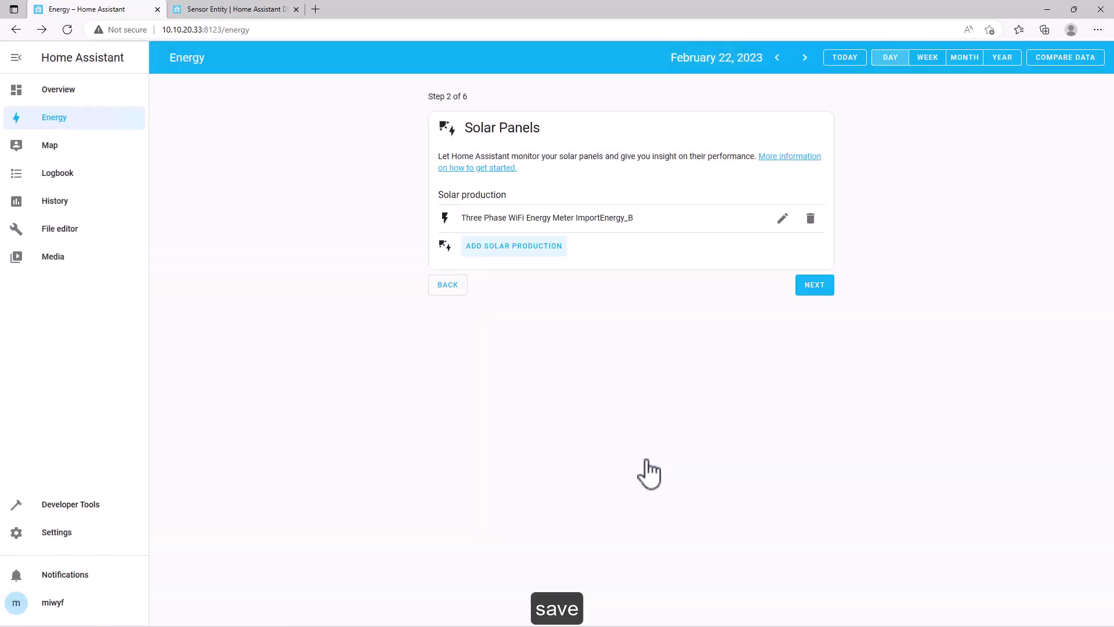
Step: Skip the Battery, Gas and Water steps and show the Energy dashboard
left_click(811, 288)
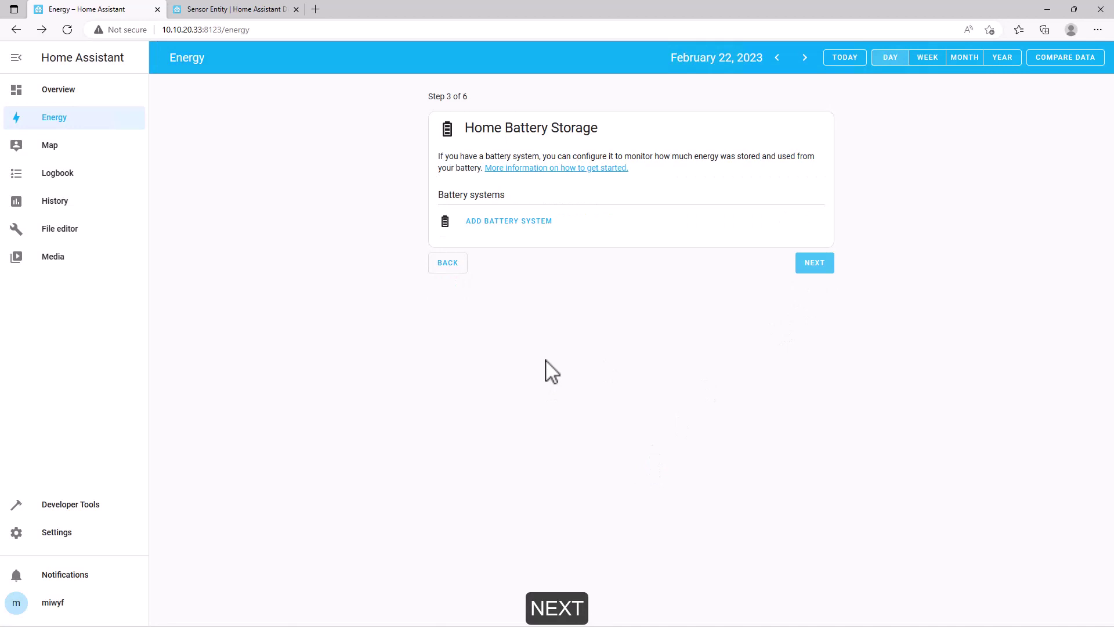
left_click(815, 262)
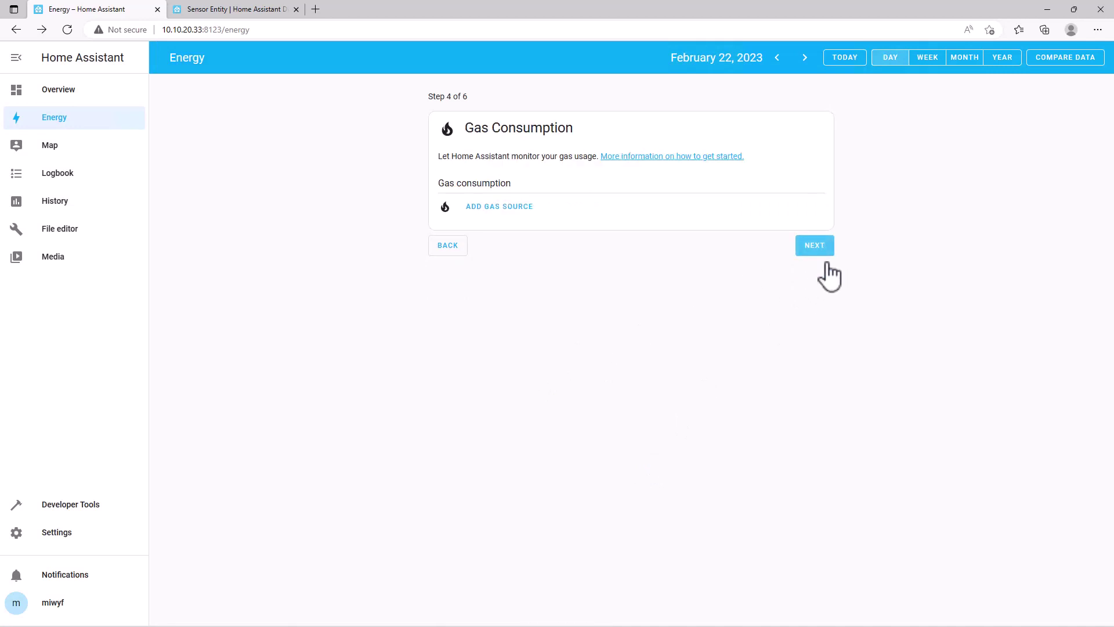
left_click(815, 247)
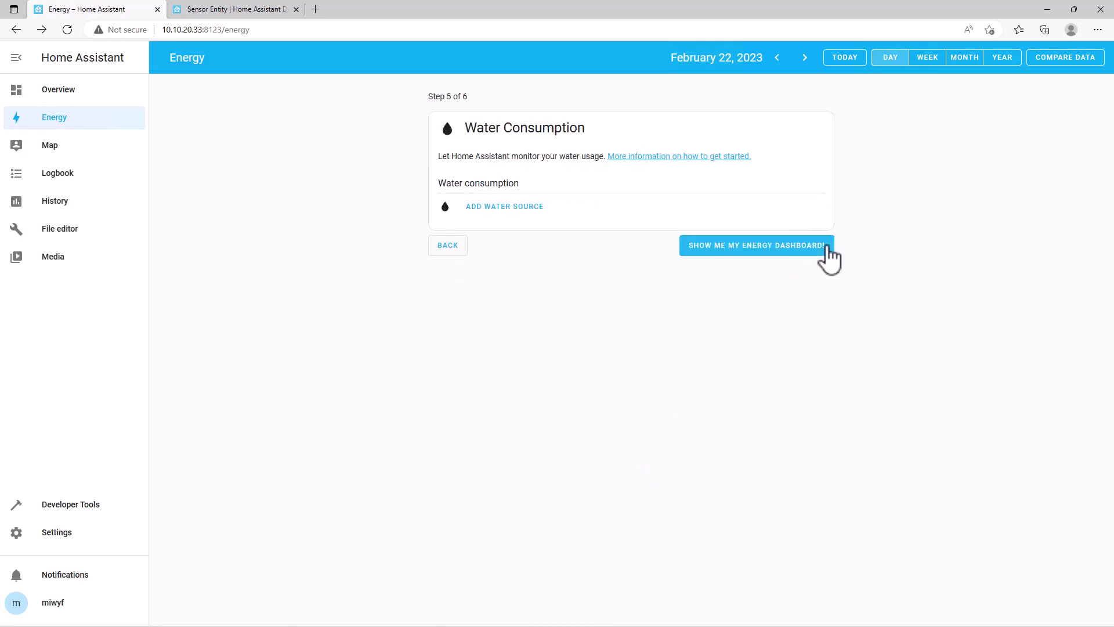
left_click(829, 253)
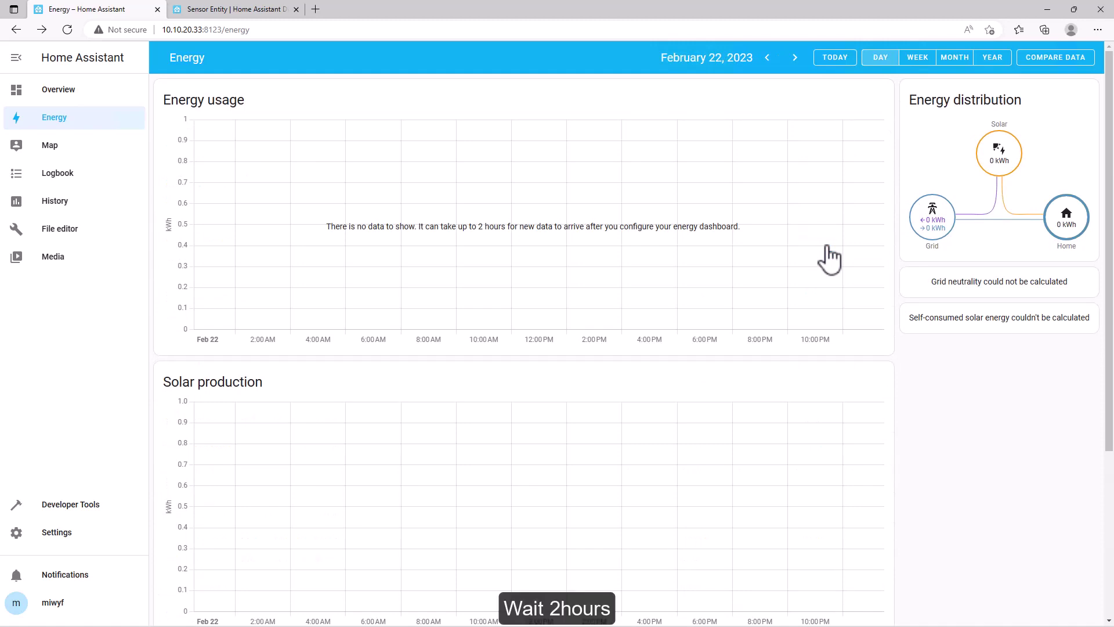